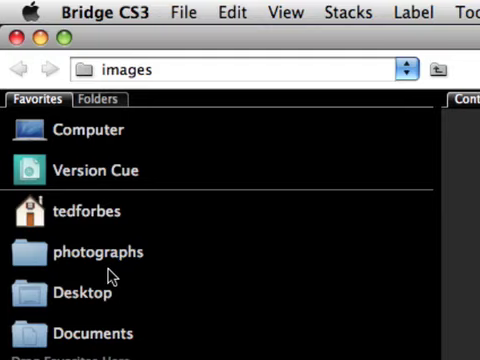
# Navigate Bridge to the Desktop and into the images folder of ten JPEG photos
pyautogui.click(30, 305)
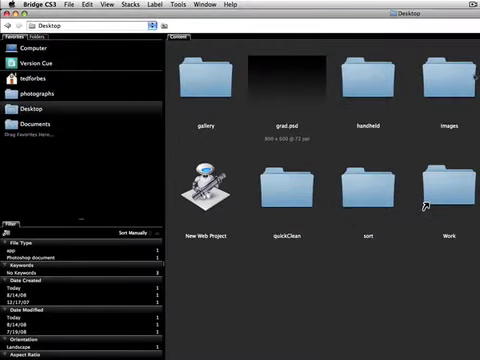
pyautogui.press('Return')
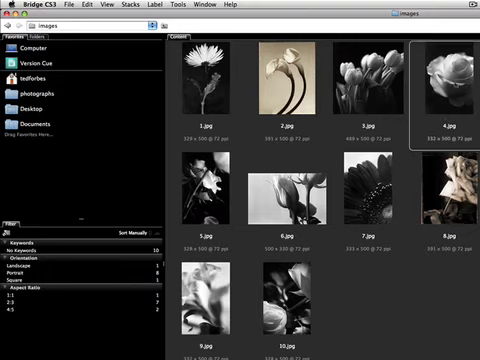
# Open 4.jpg, converting its colours from Adobe RGB (1998) to the working space
pyautogui.doubleClick(450, 85)
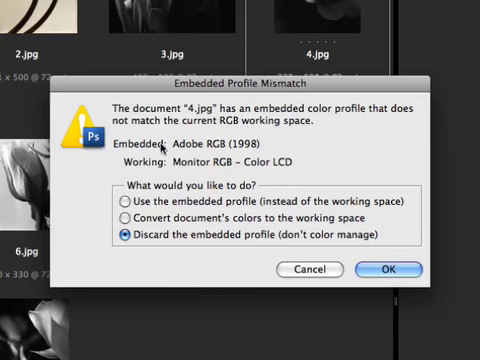
pyautogui.click(124, 218)
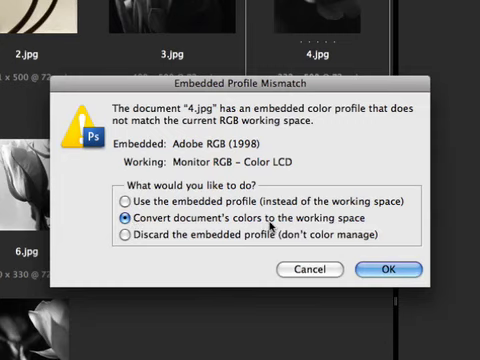
pyautogui.click(388, 269)
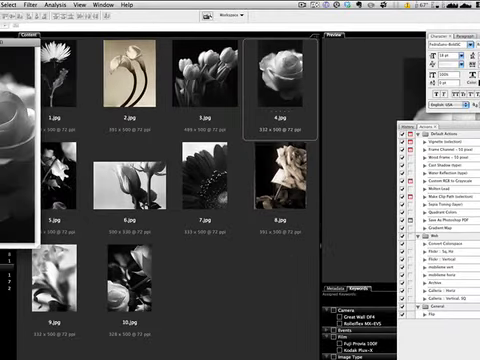
# Cycle screen modes with F until the rose photo sits alone on the grey workspace
pyautogui.moveTo(18, 38); pyautogui.dragTo(165, 94)
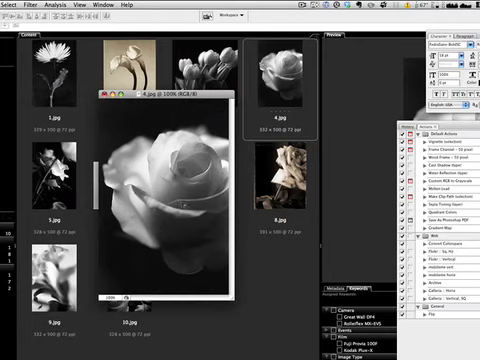
pyautogui.press('f')
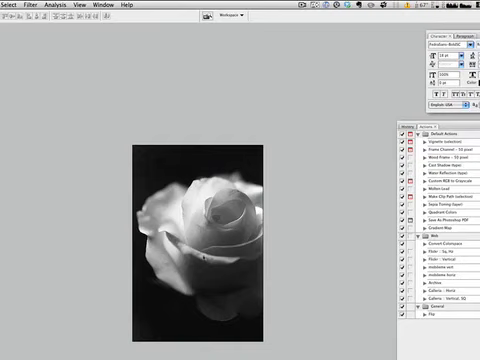
pyautogui.press('f')
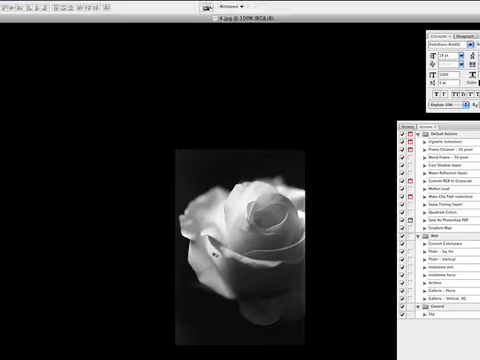
pyautogui.press('f')
pyautogui.press('f')
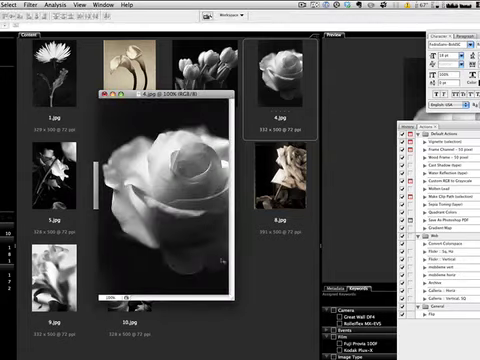
pyautogui.press('f')
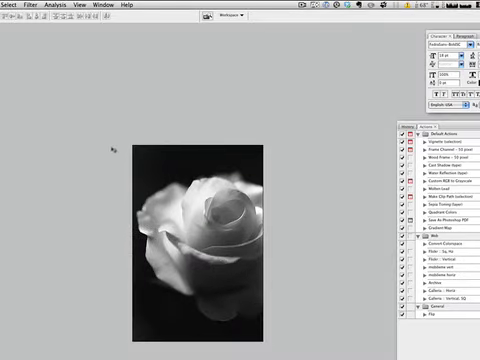
pyautogui.press('f')
pyautogui.press('f')
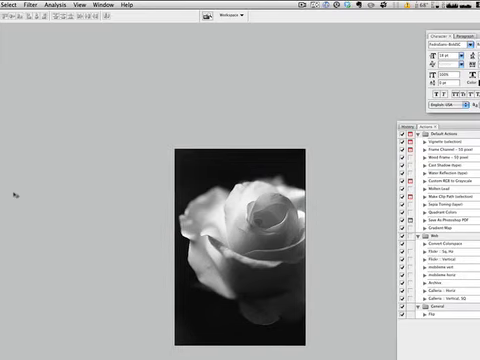
pyautogui.moveTo(76, 80); pyautogui.dragTo(58, 40)
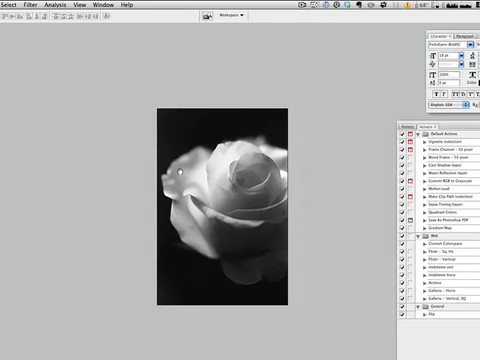
pyautogui.moveTo(82, 100); pyautogui.dragTo(76, 95)
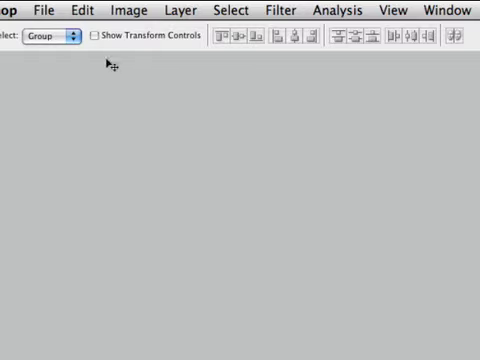
# Bring up Image Size, showing 332 × 500 pixels at 240 pixels/inch
pyautogui.click(135, 10)
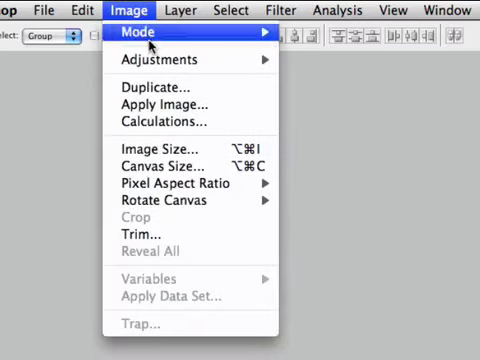
pyautogui.click(158, 150)
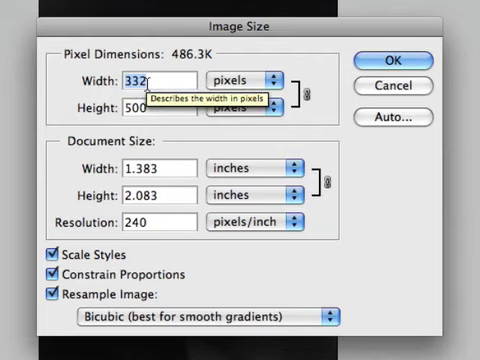
pyautogui.moveTo(136, 81); pyautogui.dragTo(127, 81)
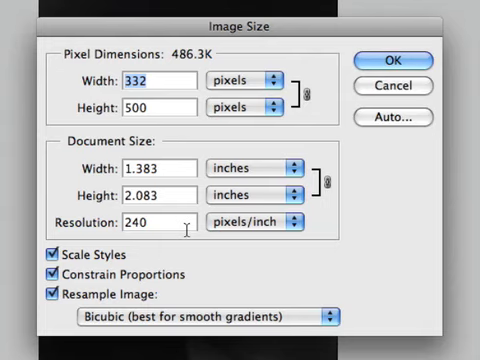
# Select the Resolution value, ready to enter 72 pixels/inch
pyautogui.doubleClick(159, 222)
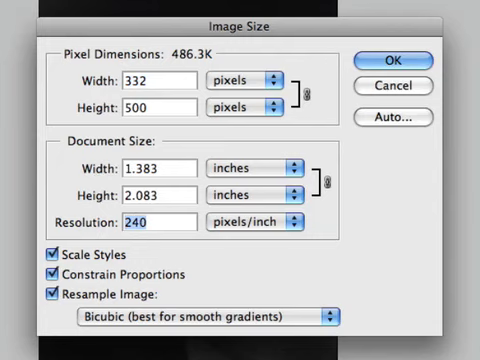
pyautogui.write('72')
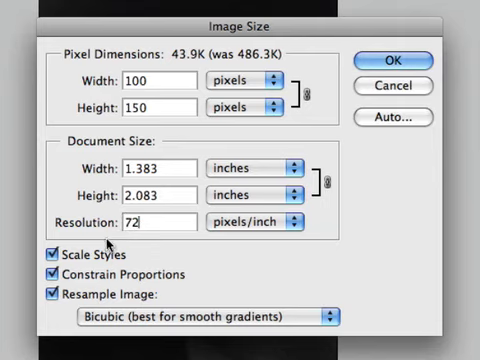
# Reset the original size values and turn Resample Image off, keeping 332 × 500 pixels
pyautogui.press('alt')
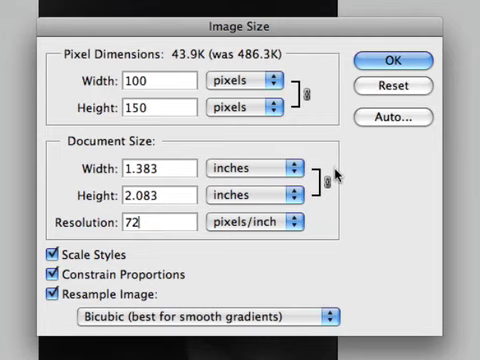
pyautogui.press('alt')
pyautogui.press('alt')
pyautogui.click(393, 88)
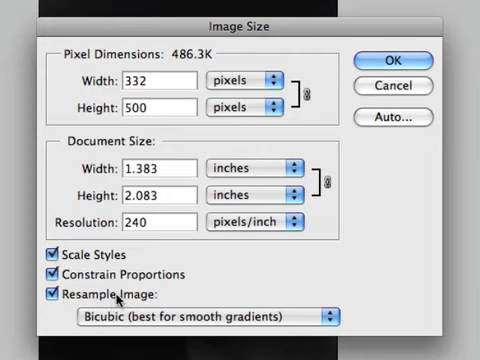
pyautogui.click(52, 293)
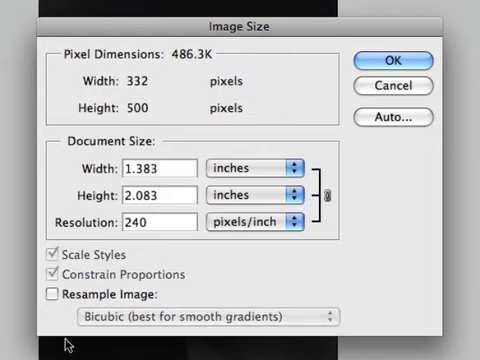
pyautogui.doubleClick(138, 222)
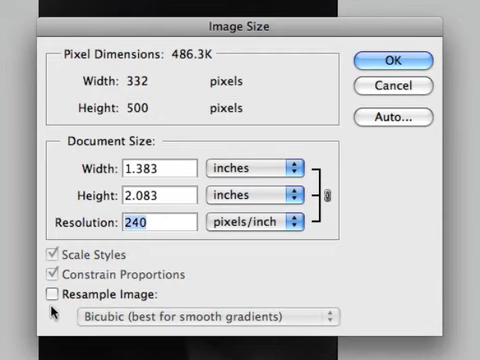
pyautogui.write('72')
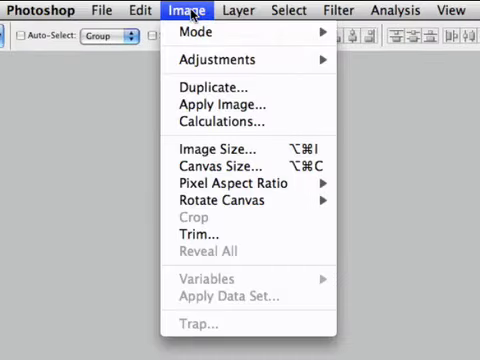
# Reopen Image Size with Resample Image on and select the pixel Height for 300
pyautogui.click(213, 149)
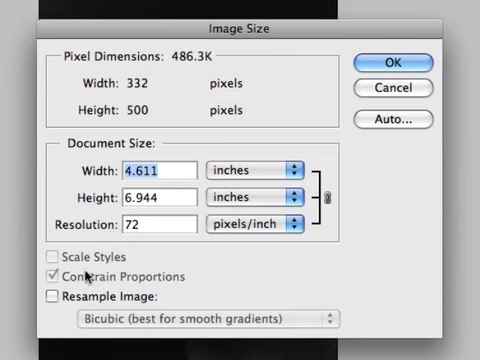
pyautogui.click(53, 296)
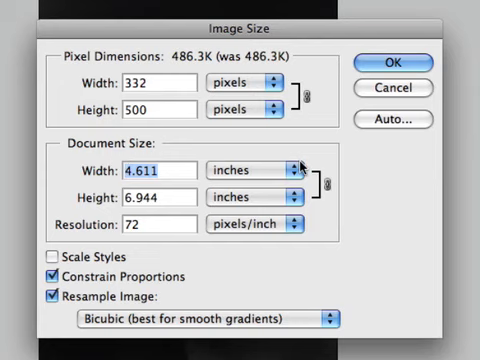
pyautogui.doubleClick(160, 108)
pyautogui.write('300')
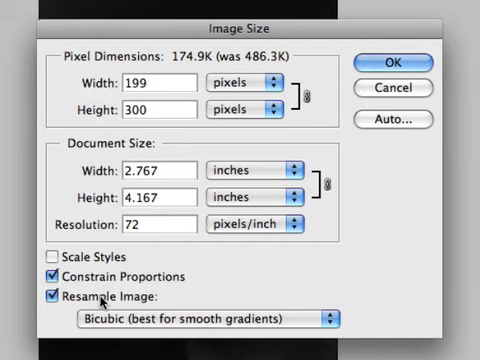
# Resize to 199 × 300 pixels using Bicubic Sharper (best for reduction)
pyautogui.click(328, 319)
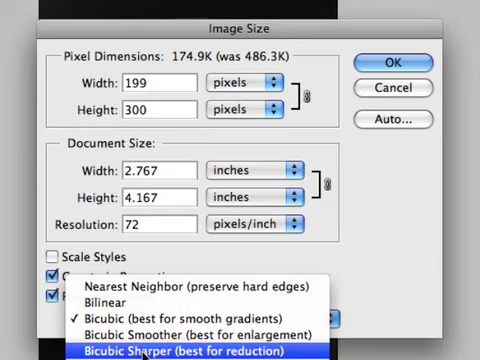
pyautogui.click(150, 351)
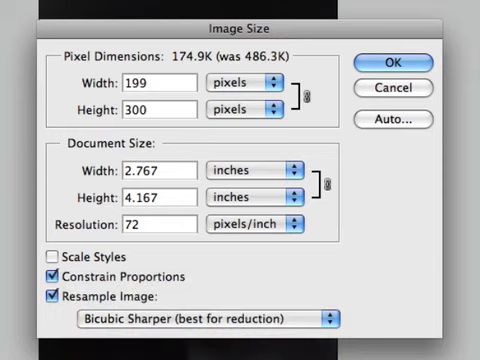
pyautogui.click(150, 320)
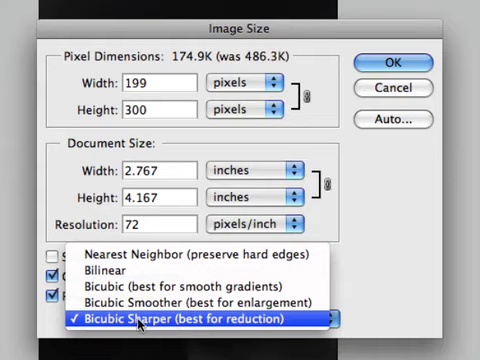
pyautogui.click(140, 319)
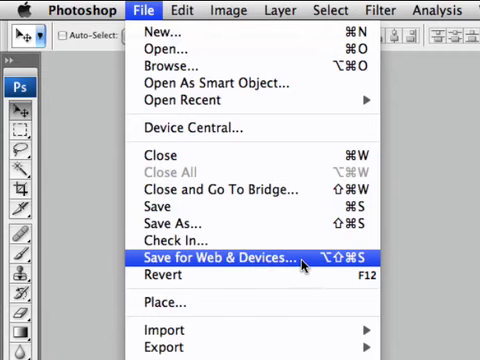
# Bring up Save for Web & Devices for the resized rose photo
pyautogui.click(232, 261)
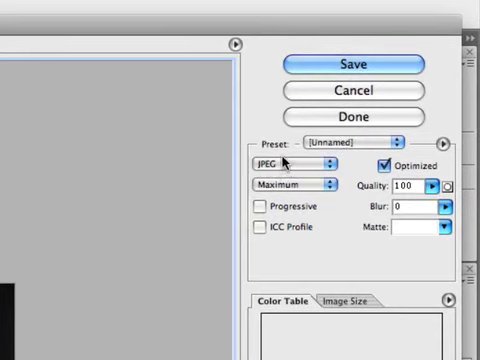
# Keep JPEG as the export format and set its quality preset to Low
pyautogui.click(278, 166)
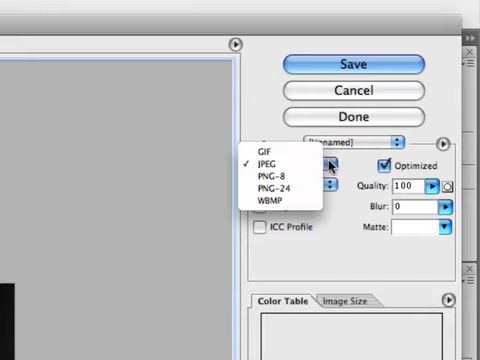
pyautogui.click(332, 167)
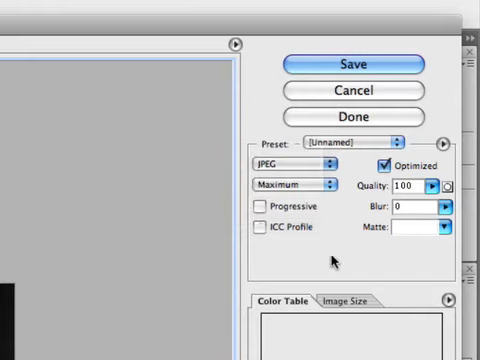
pyautogui.click(295, 188)
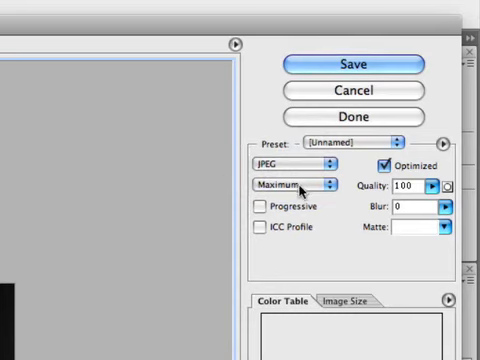
pyautogui.click(300, 187)
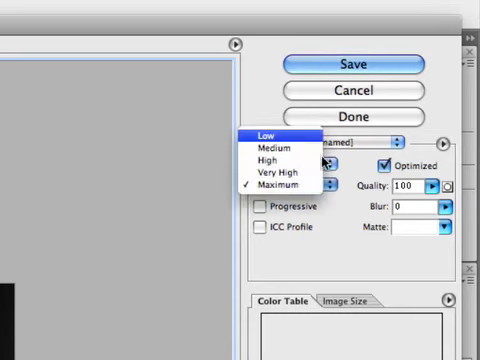
pyautogui.click(310, 136)
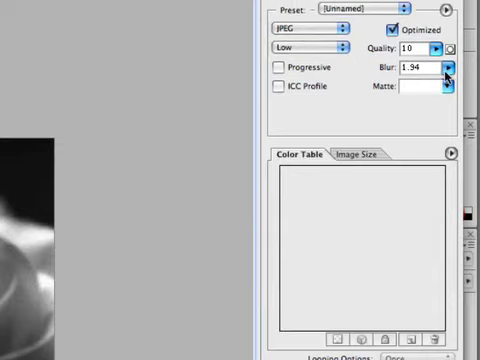
# Drag the Blur slider to its maximum so the web JPEG blur reads 2
pyautogui.click(447, 67)
pyautogui.moveTo(446, 88); pyautogui.dragTo(447, 91)
pyautogui.click(447, 91)
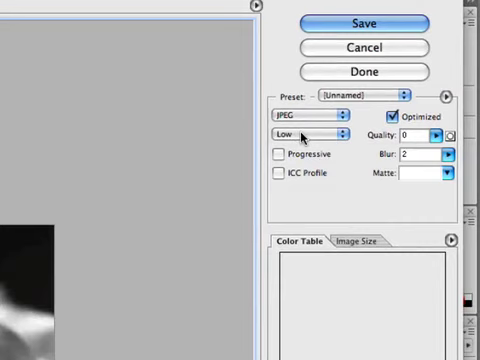
# Choose Medium quality, remove the blur to 0, then return to the JPEG High preset at quality 60
pyautogui.click(301, 137)
pyautogui.click(301, 146)
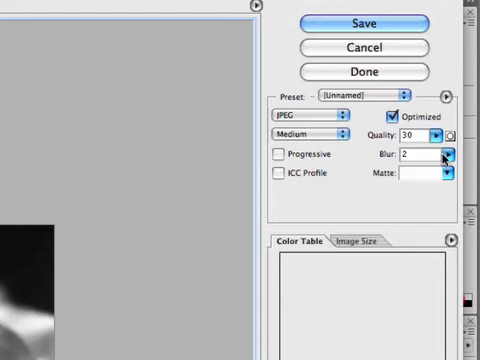
pyautogui.moveTo(446, 155); pyautogui.dragTo(356, 175)
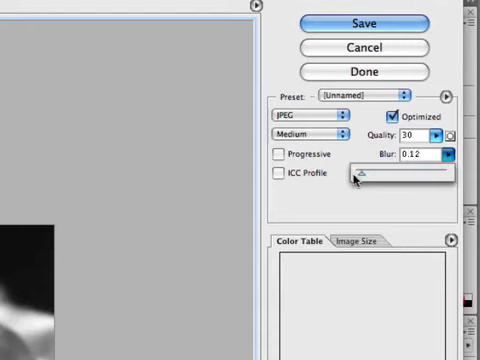
pyautogui.click(312, 135)
pyautogui.click(310, 147)
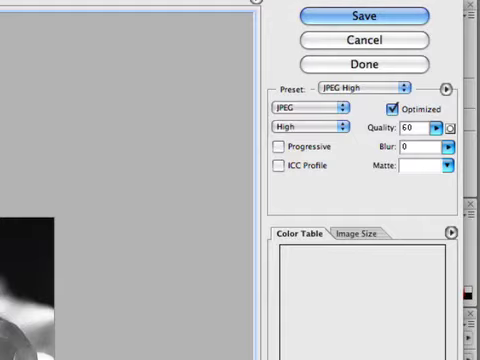
# Enable Convert to sRGB in the Save for Web options flyout and verify it
pyautogui.click(447, 91)
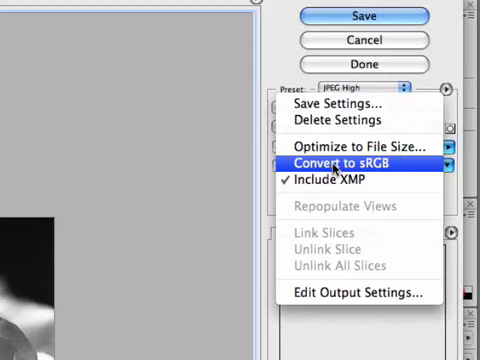
pyautogui.click(335, 166)
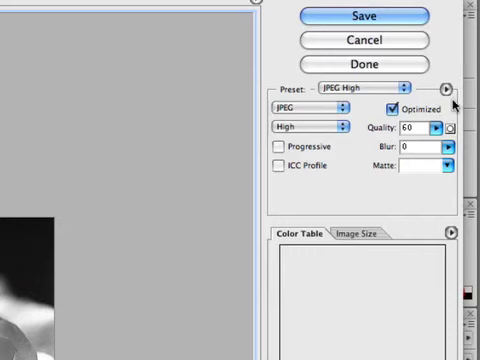
pyautogui.click(446, 89)
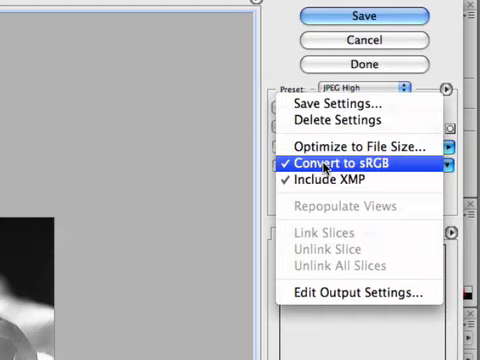
pyautogui.click(324, 164)
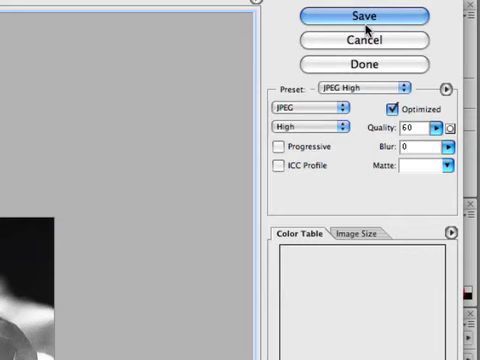
# Save the optimized High-quality JPEG as 4.jpg in the images folder
pyautogui.click(332, 20)
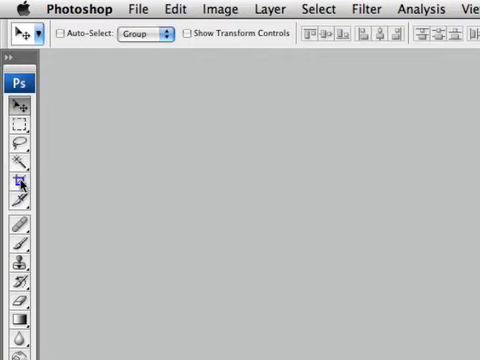
# Select the Crop tool and set its fixed size to 75 px width by 75 px height
pyautogui.click(22, 182)
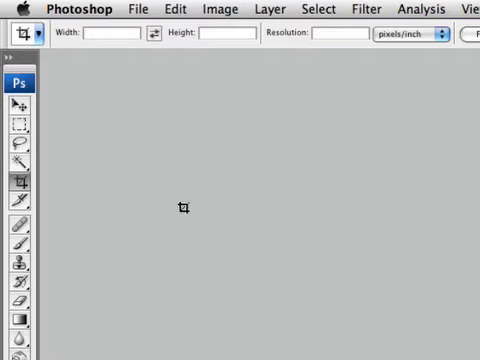
pyautogui.write('75')
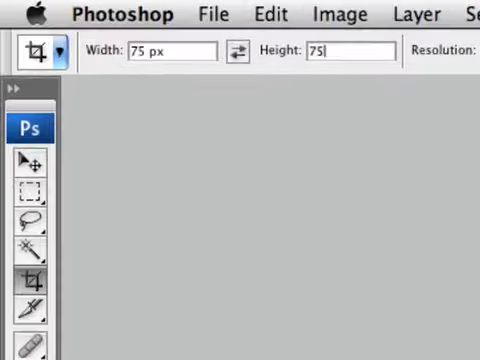
pyautogui.write('in')
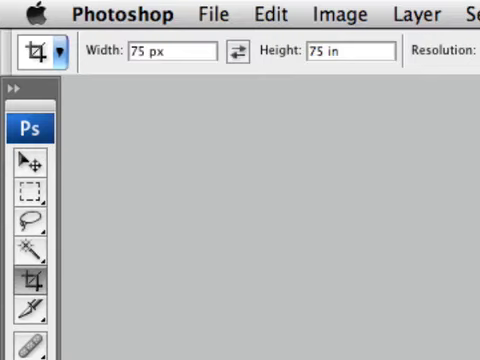
pyautogui.doubleClick(348, 50)
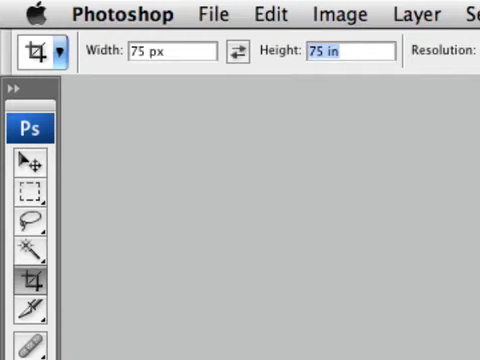
pyautogui.write('75p')
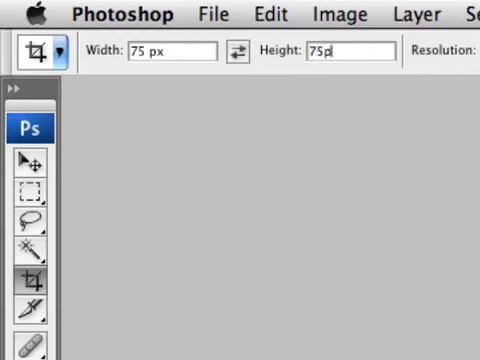
pyautogui.write(' px')
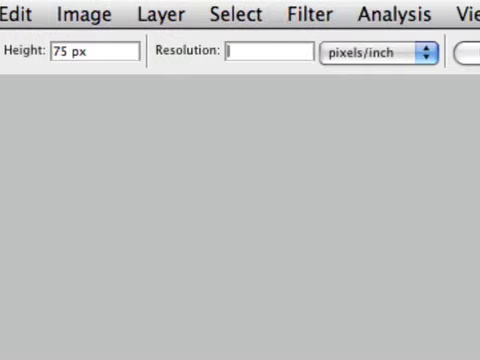
pyautogui.write('72')
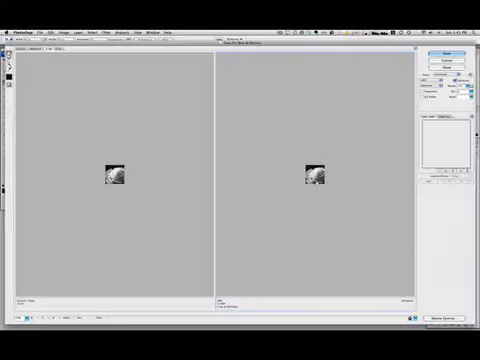
# Start saving the 75×75 thumbnail, opening Save Optimized As proposing 4.jpg in the images folder
pyautogui.click(446, 55)
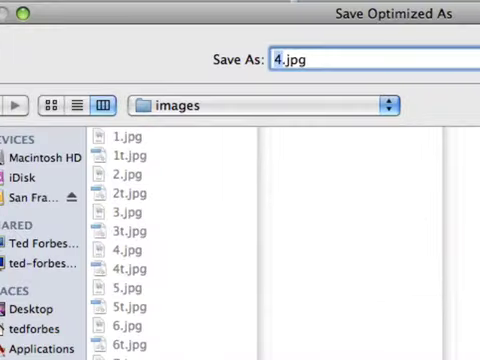